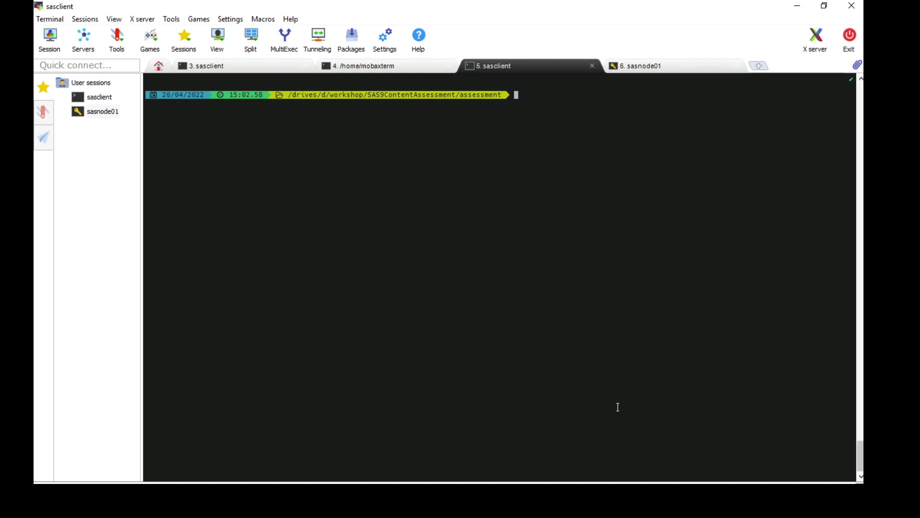
Clear the %INCLUDE and FILENAME filters and keep only the youtubebasecode scan tag.
key(alt+Tab)
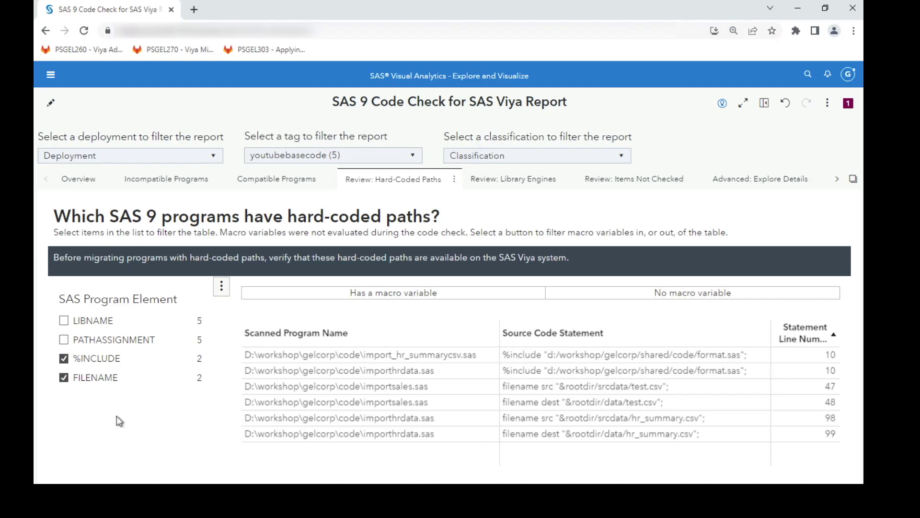
click(63, 359)
click(64, 378)
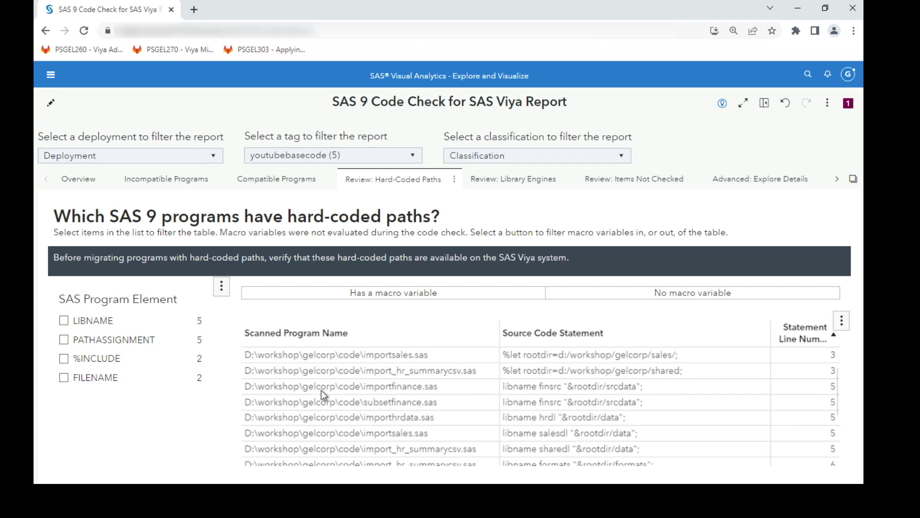
scroll(321, 391, down, 5)
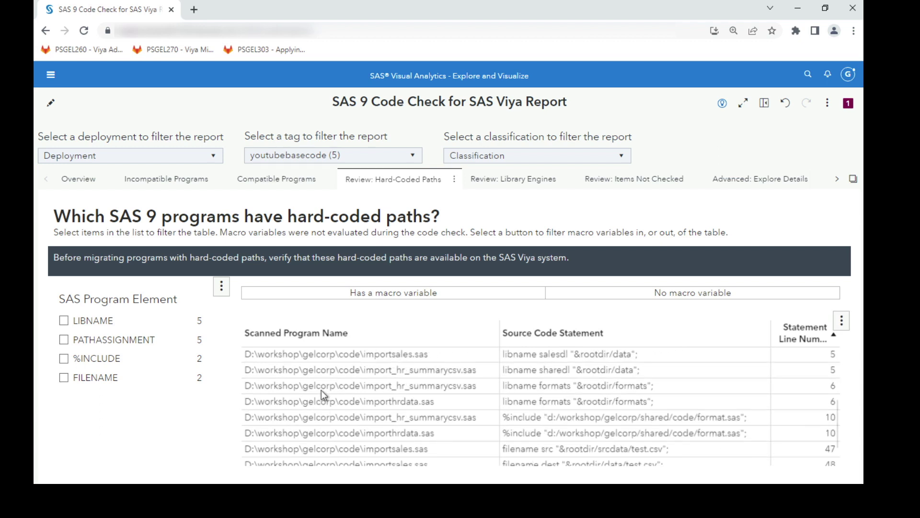
scroll(321, 390, down, 3)
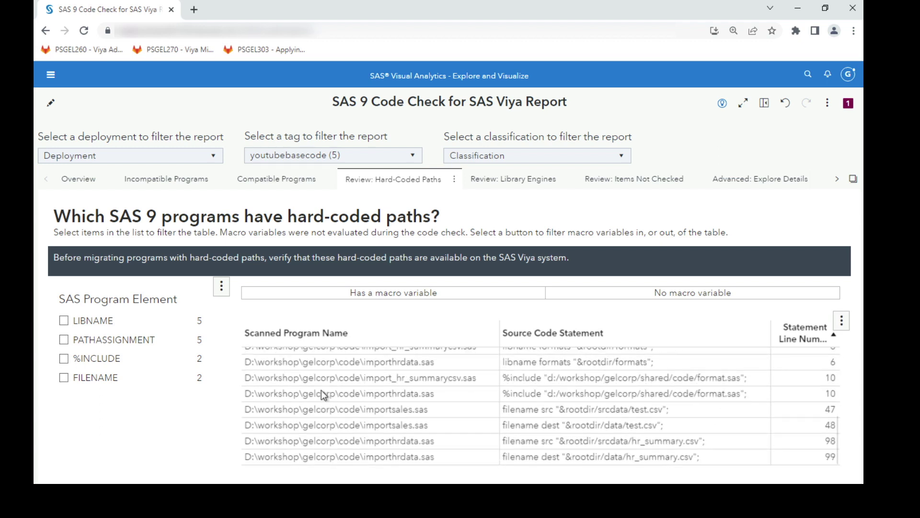
click(401, 160)
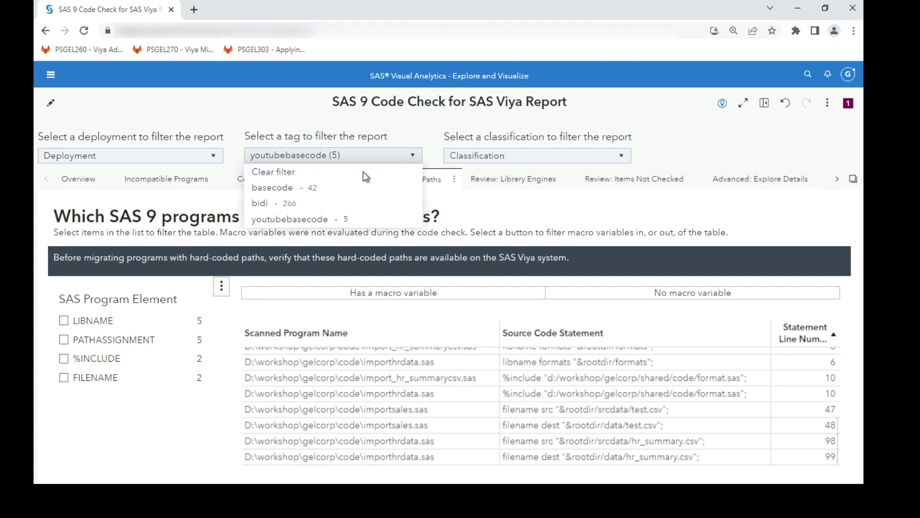
click(288, 220)
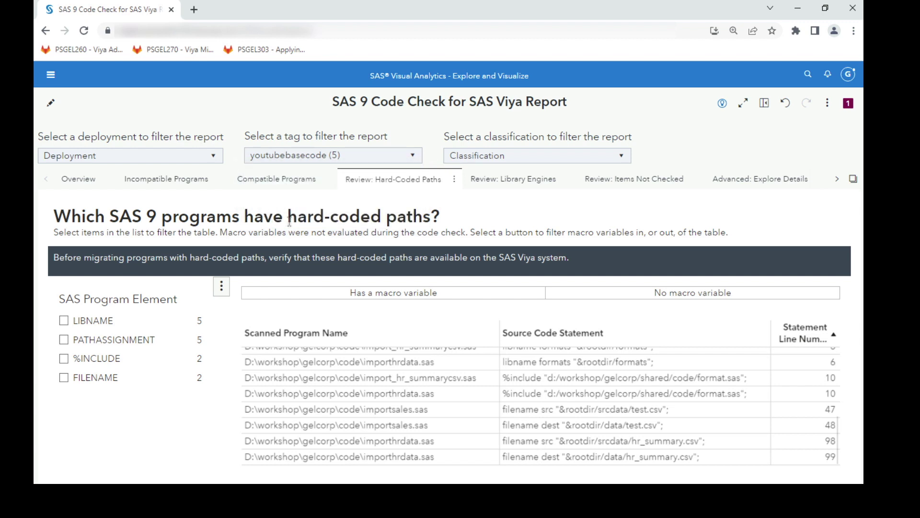
Check LIBNAME, PATHASSIGNMENT and %INCLUDE in turn, ending with only FILENAME checked.
click(63, 321)
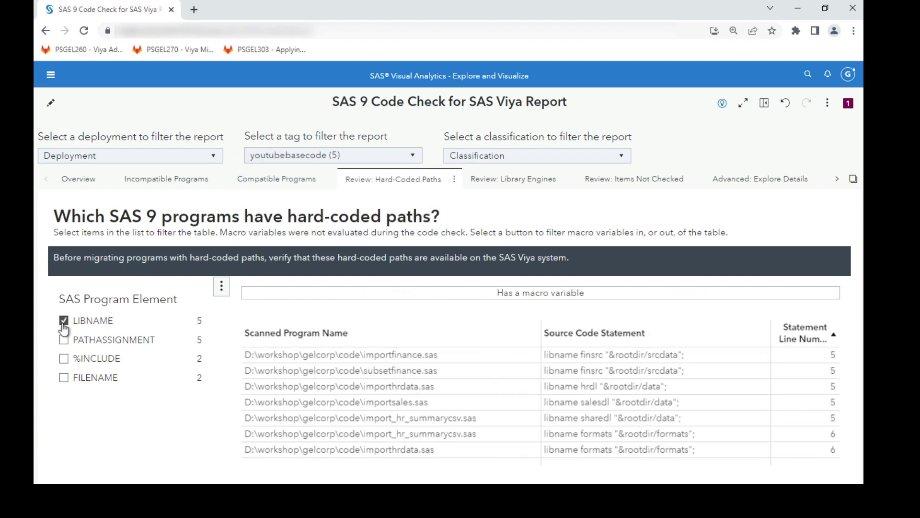
click(64, 321)
click(64, 339)
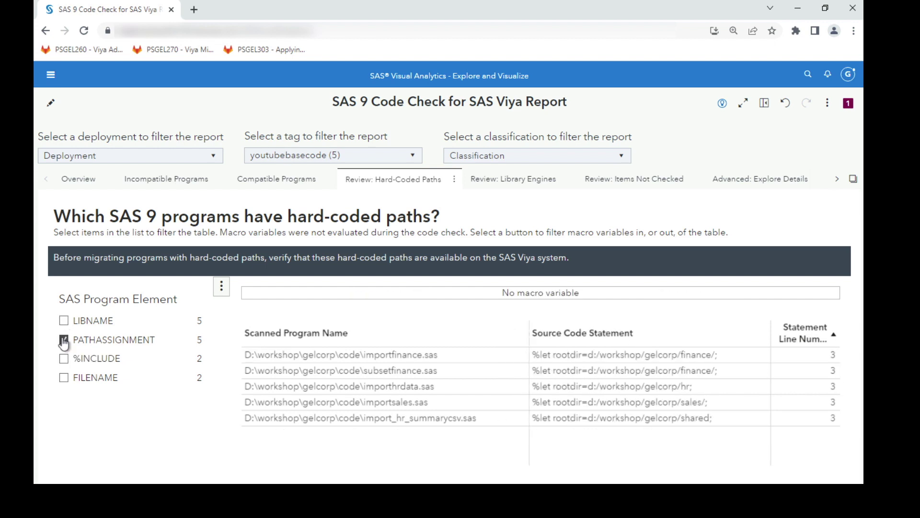
click(63, 341)
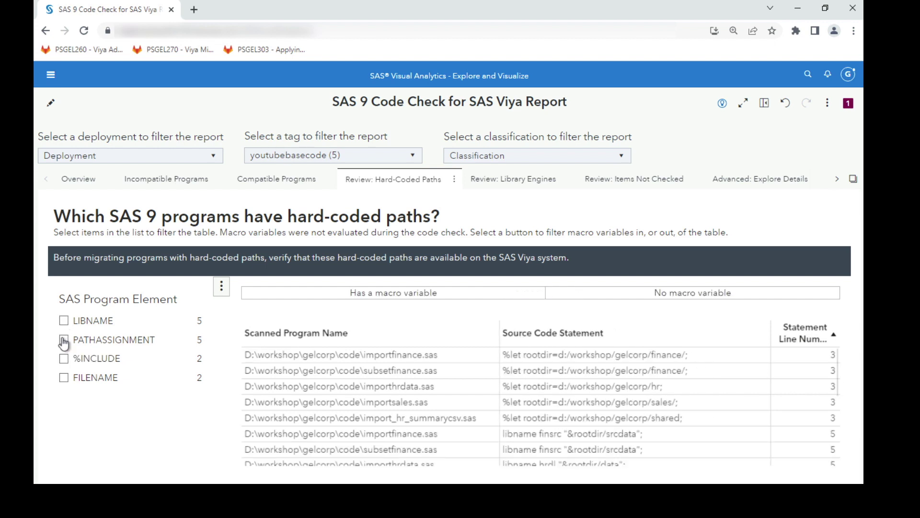
click(64, 359)
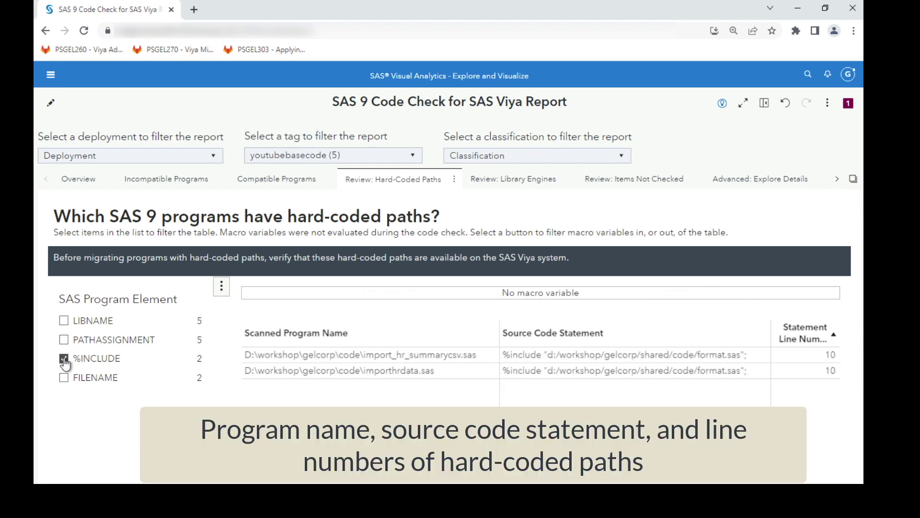
click(64, 359)
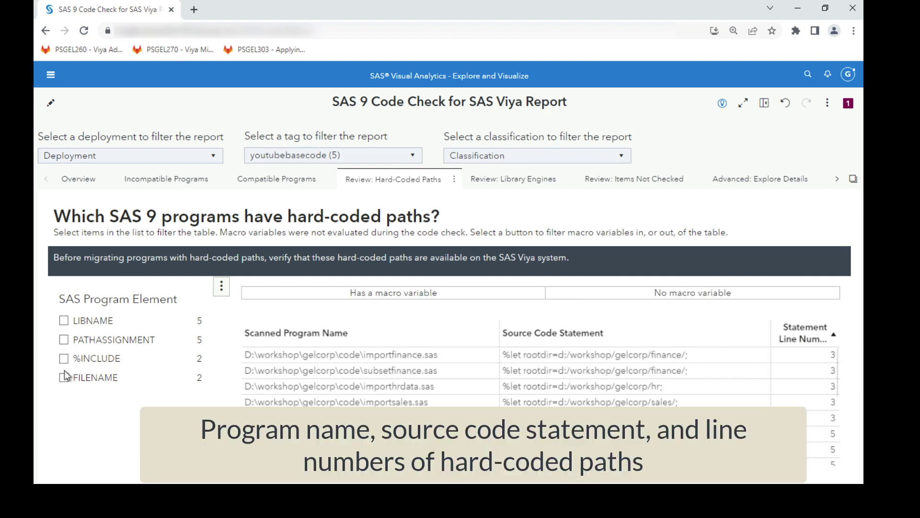
click(64, 378)
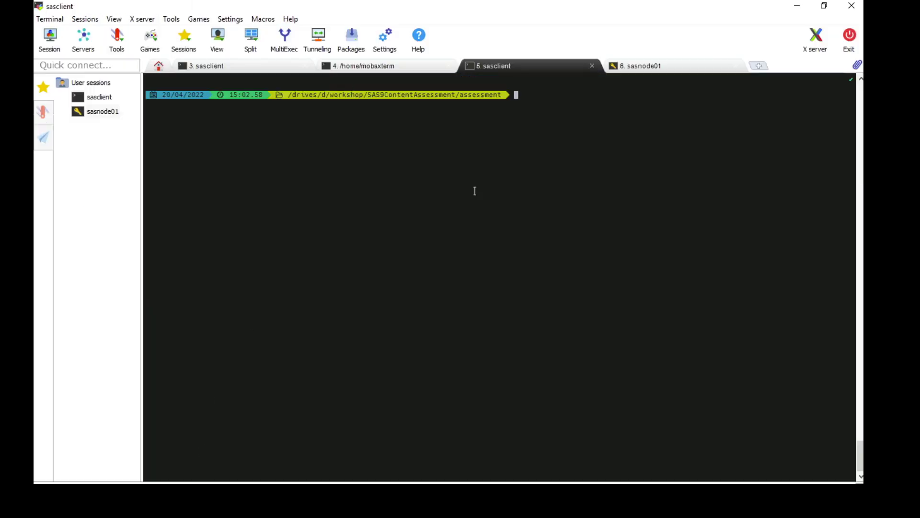
Run ./modifySASCode.exe --generate-map gelcorpmap.csv --scan-tag youtubebasecode in the terminal.
text(./modifySASCode.exe --generate-map gelcorpmap.csv --scan-tag youtubebasecode)
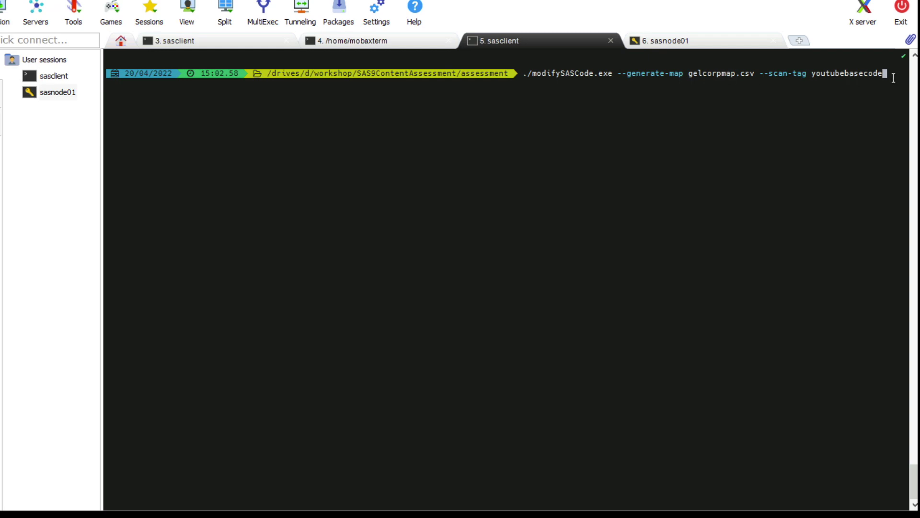
key(Return)
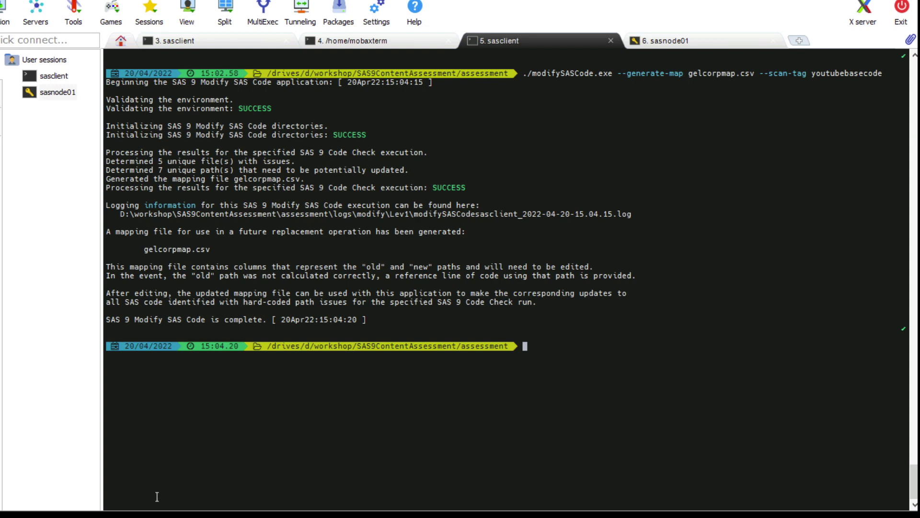
Locate gelcorpmap.csv in SAS9ContentAssessment\assessment and bring up its open-with options.
key(alt+Tab)
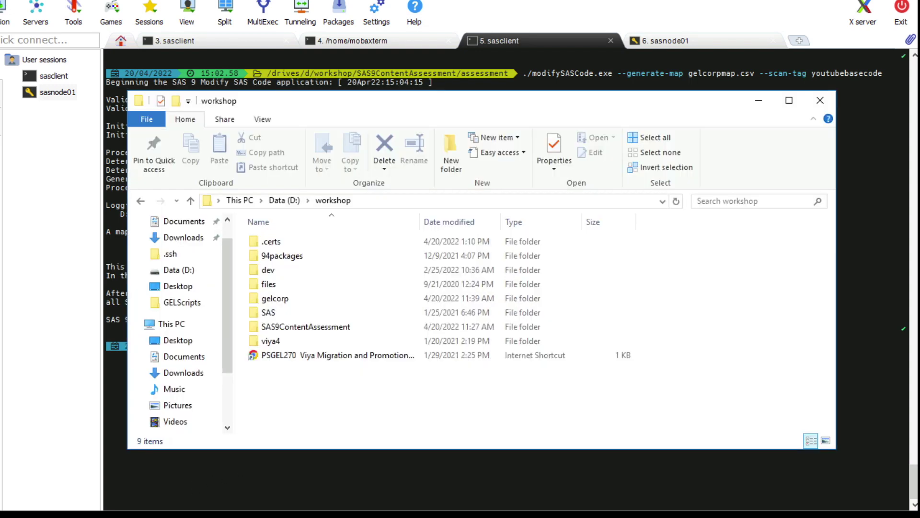
click(280, 327)
double_click(280, 327)
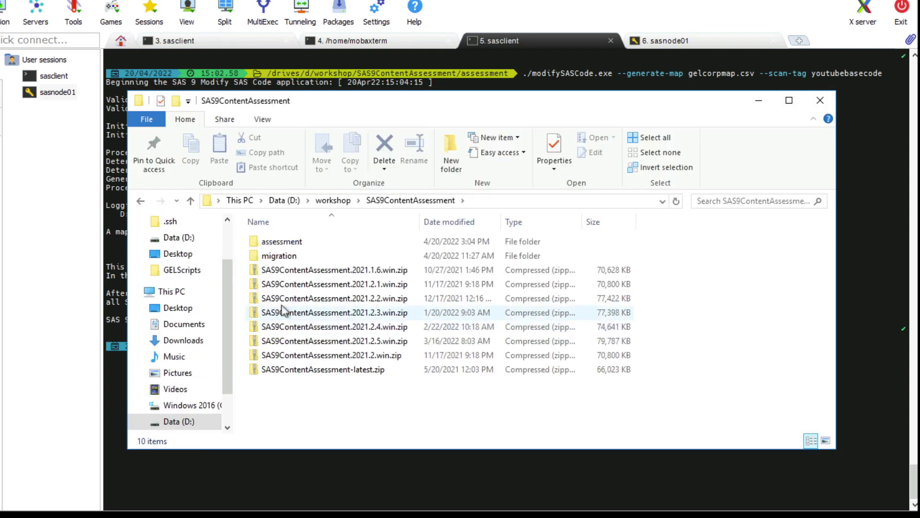
click(286, 241)
double_click(286, 241)
scroll(305, 302, down, 5)
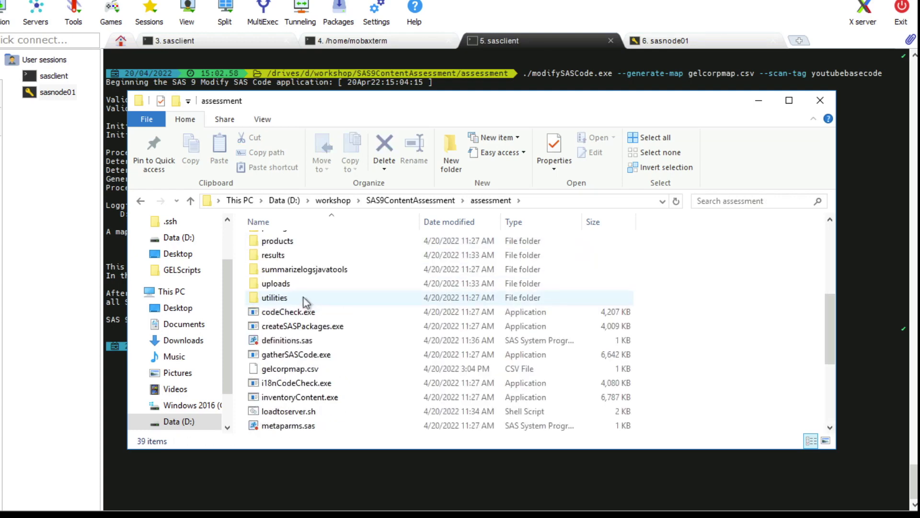
scroll(305, 302, down, 3)
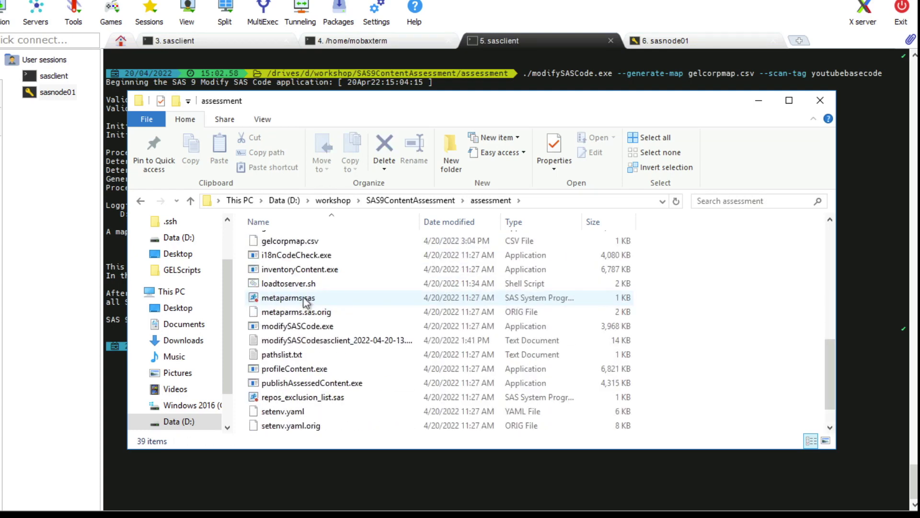
click(294, 241)
right_click(295, 241)
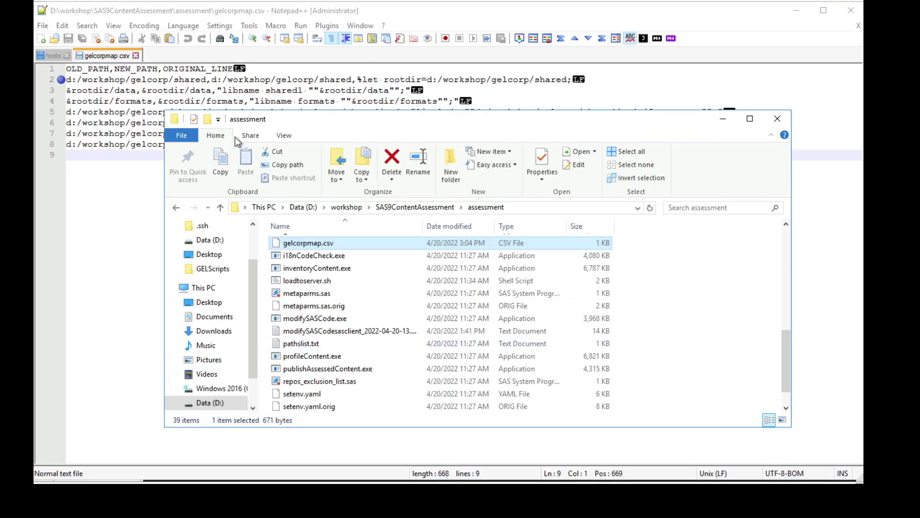
Go up to SAS9ContentAssessment and open the gelcorp code folder.
click(220, 208)
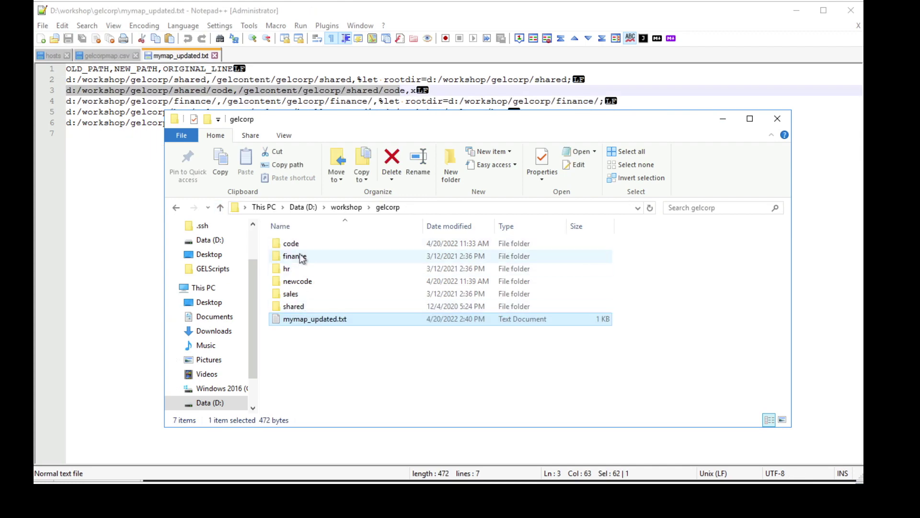
double_click(298, 246)
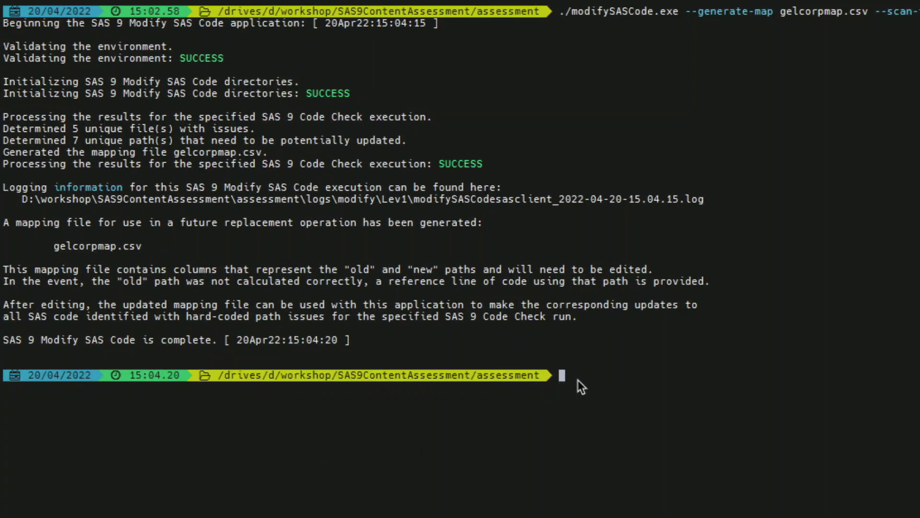
Run the pasted modifySASCode.exe command using mymap_updated.txt, outputting to d:\workshop\gelcorp\newcode.
key(ctrl+v)
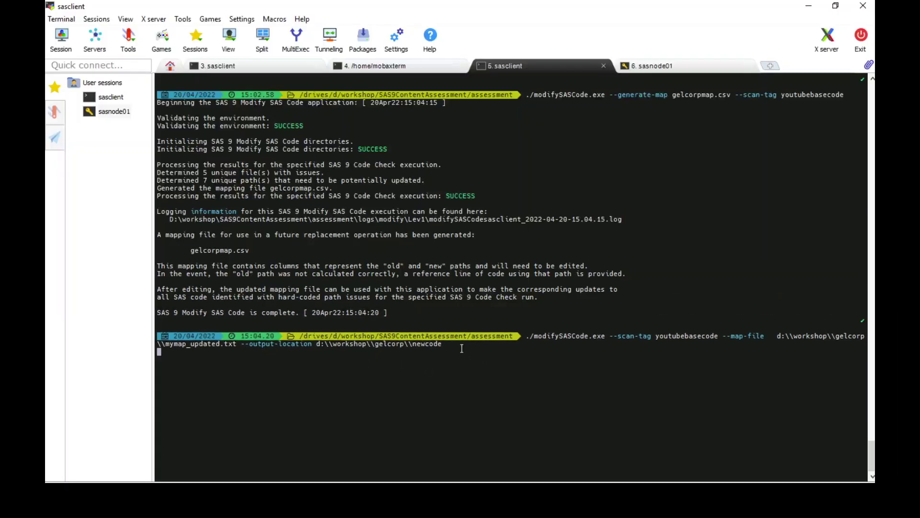
key(Return)
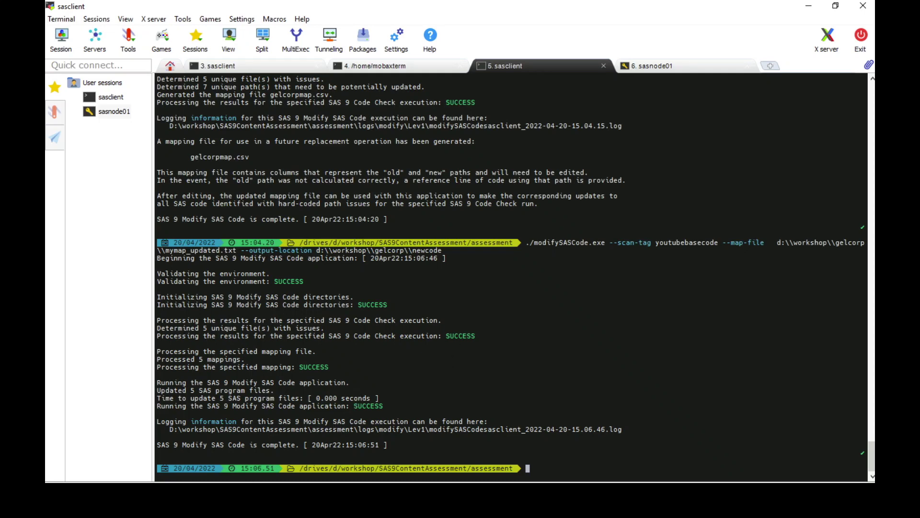
Navigate Explorer to SAS9ContentAssessment\assessment\logs\modify\Lev1 and bring up the run log's actions.
click(111, 455)
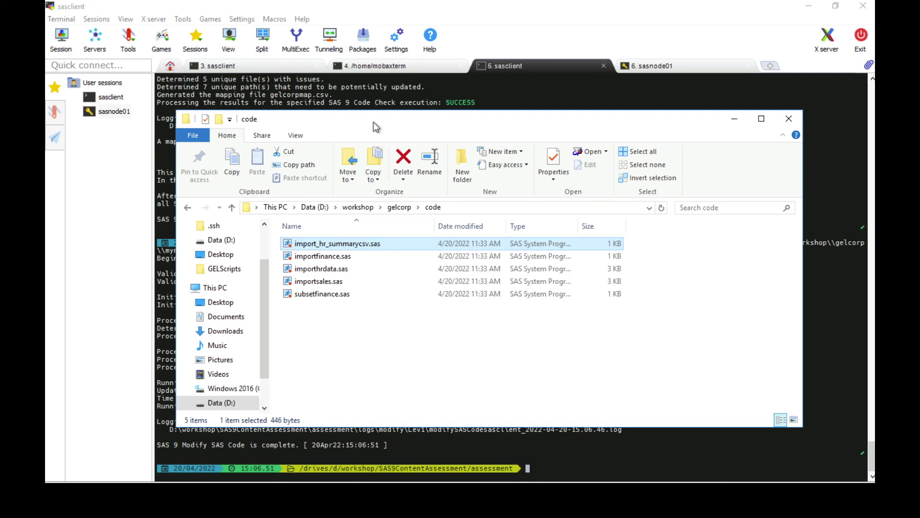
drag(376, 126, 411, 55)
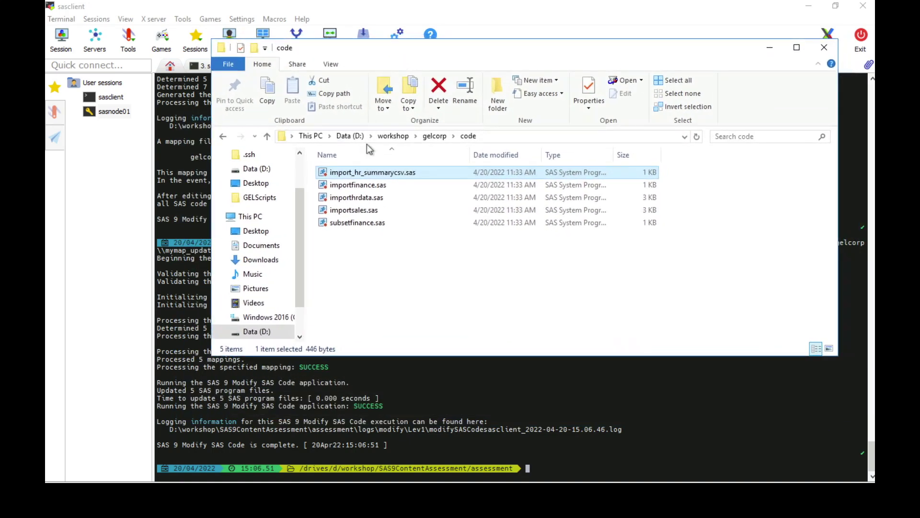
click(268, 136)
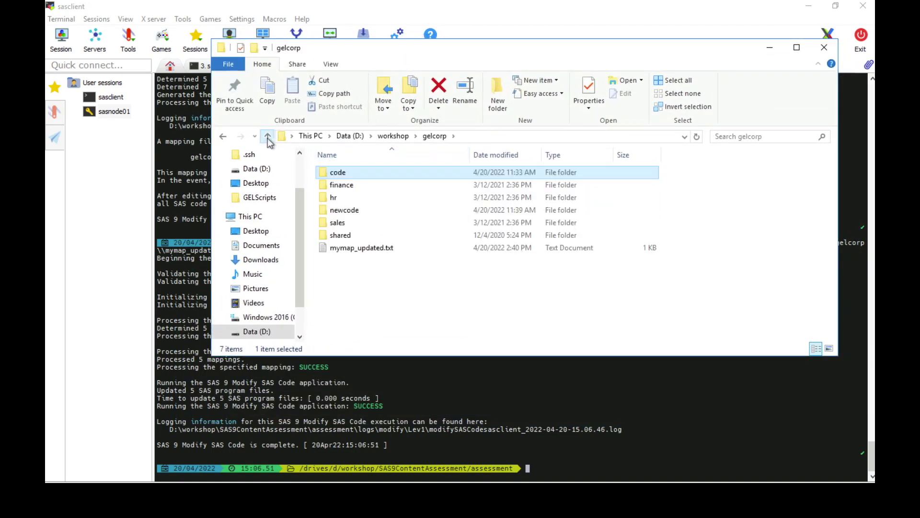
click(268, 136)
click(360, 250)
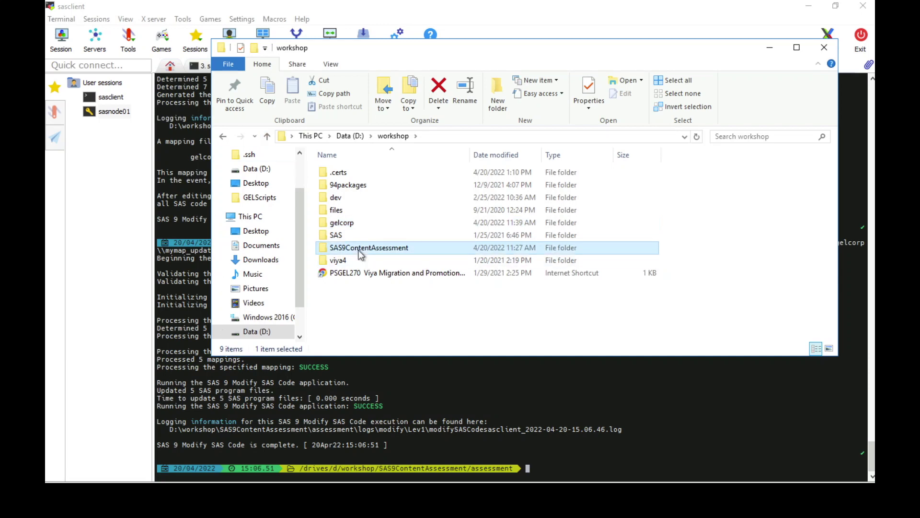
double_click(360, 250)
click(351, 173)
double_click(351, 176)
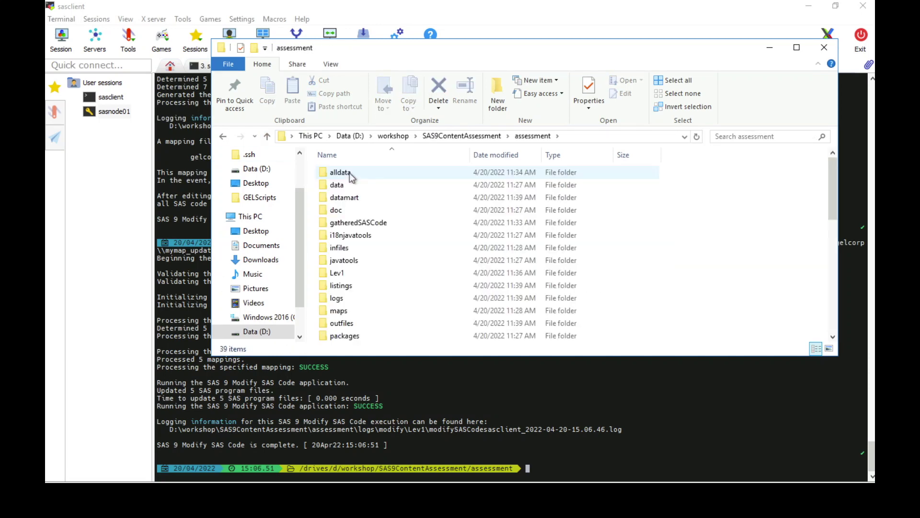
double_click(337, 297)
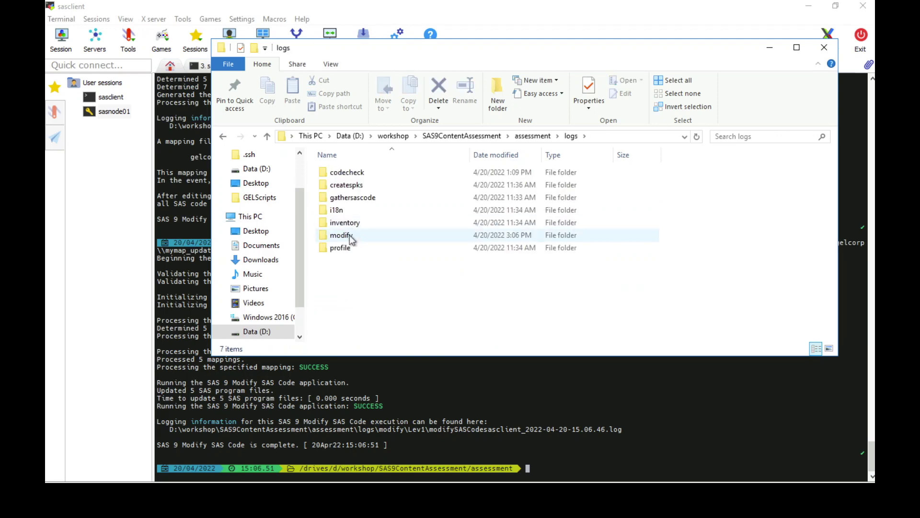
double_click(341, 235)
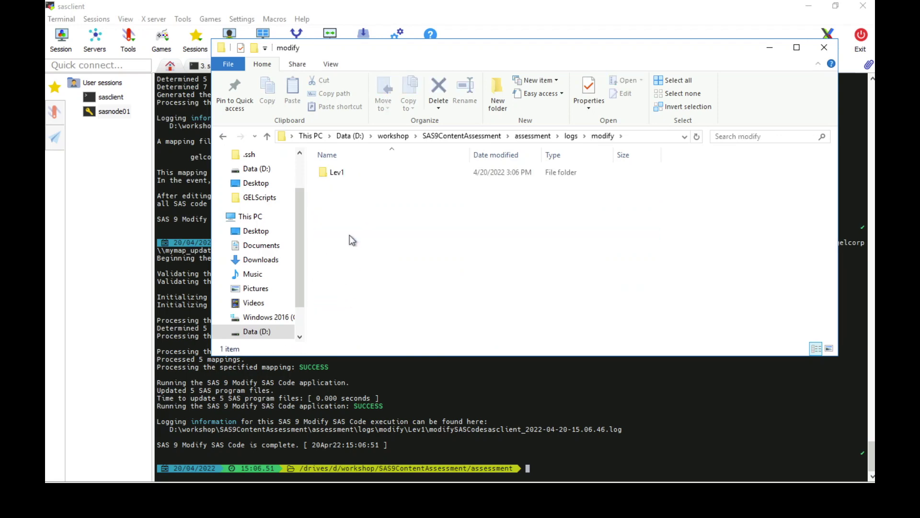
double_click(345, 174)
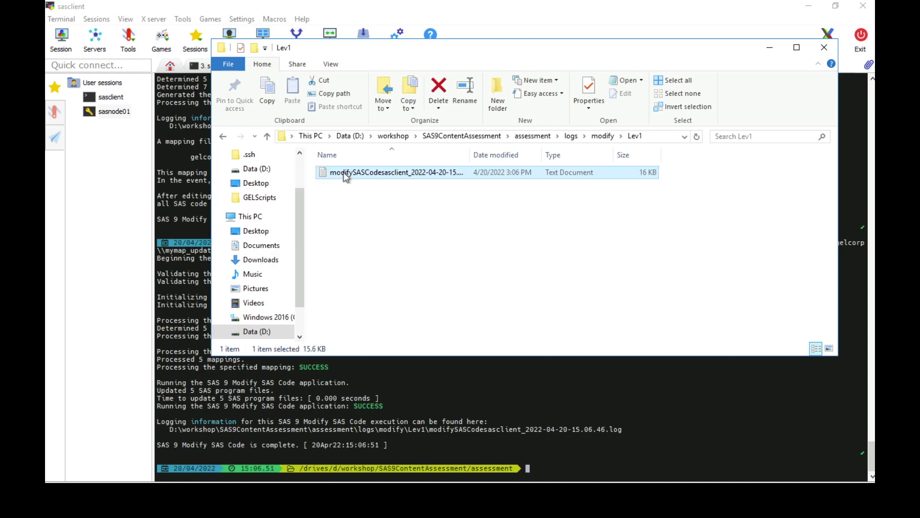
right_click(344, 172)
Open the log in Notepad++ and highlight line 191's shared path update to /gelcontent/gelcorp/shared.
click(389, 248)
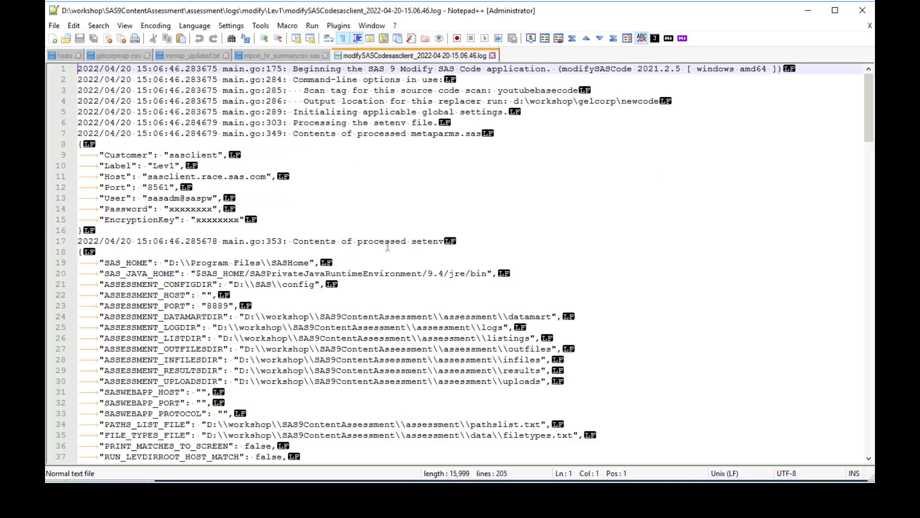
drag(871, 133, 872, 420)
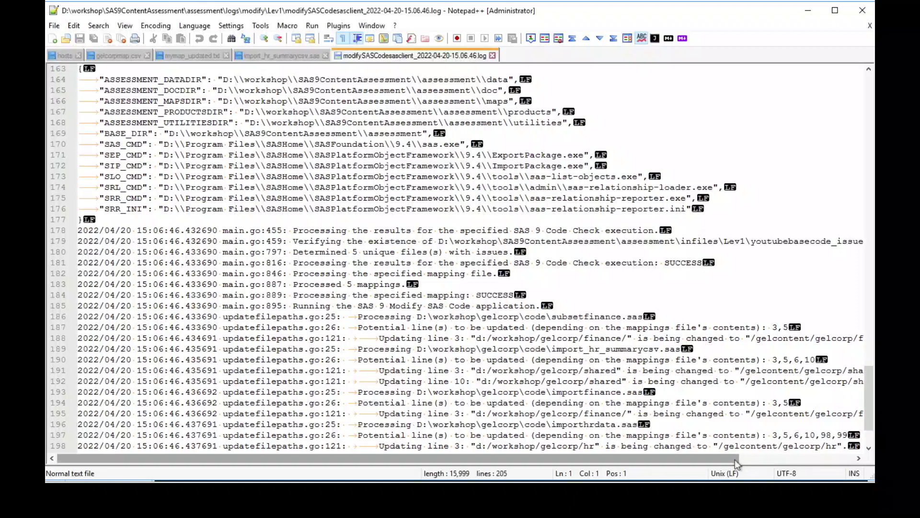
drag(735, 459, 857, 457)
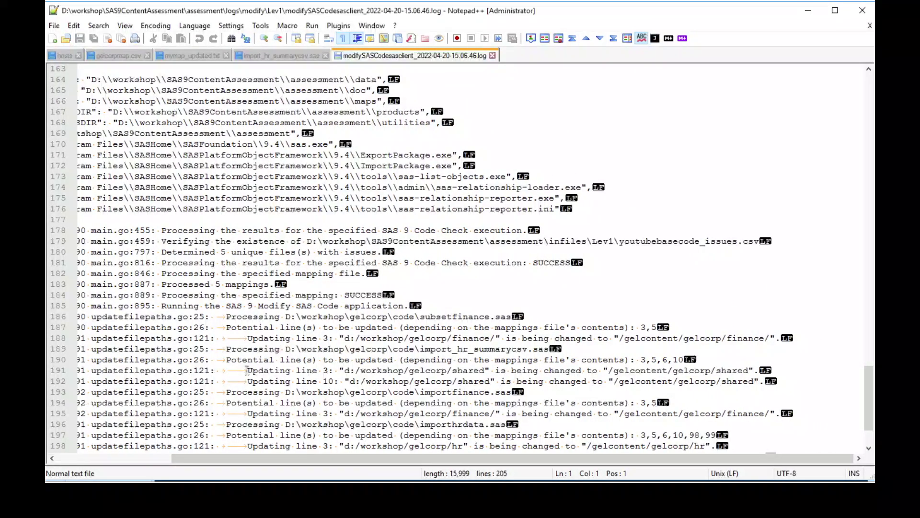
drag(247, 370, 754, 370)
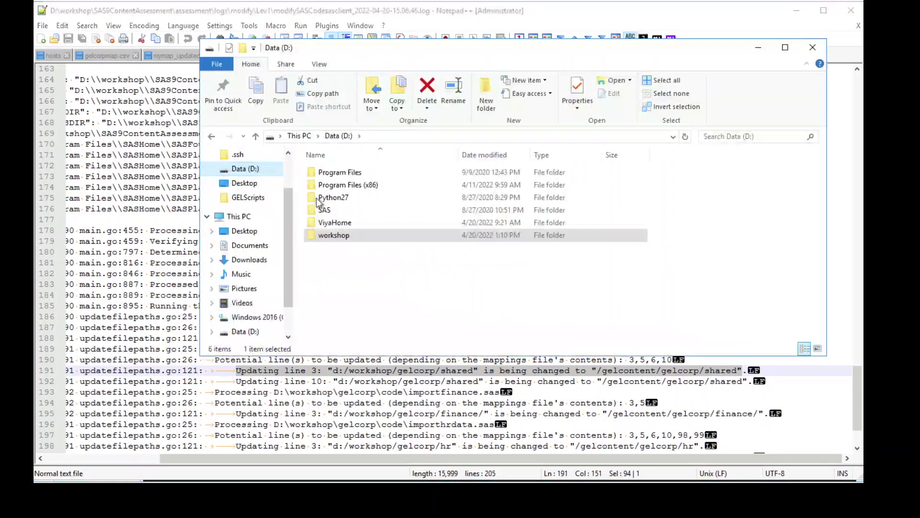
Browse to workshop\gelcorp\newcode\D_Drive\workshop\gelcorp\code and select import_hr_summarycsv.sas.
double_click(329, 235)
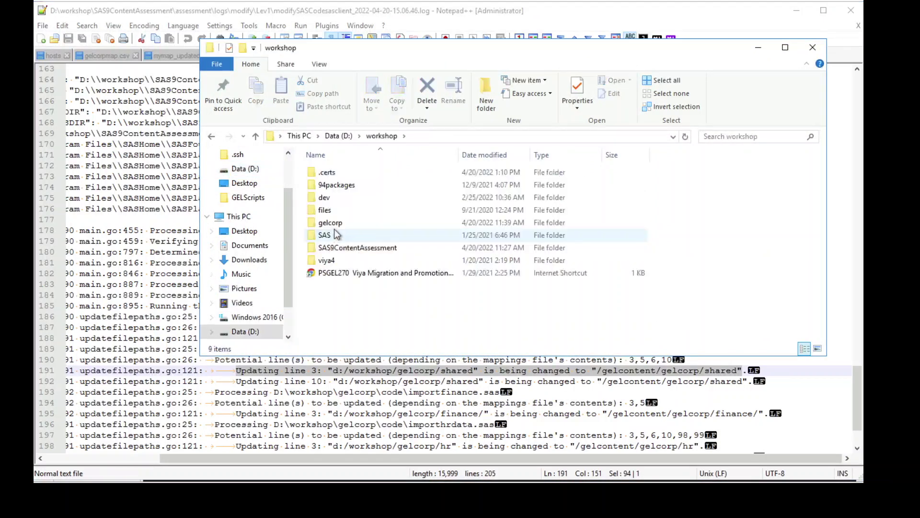
double_click(330, 223)
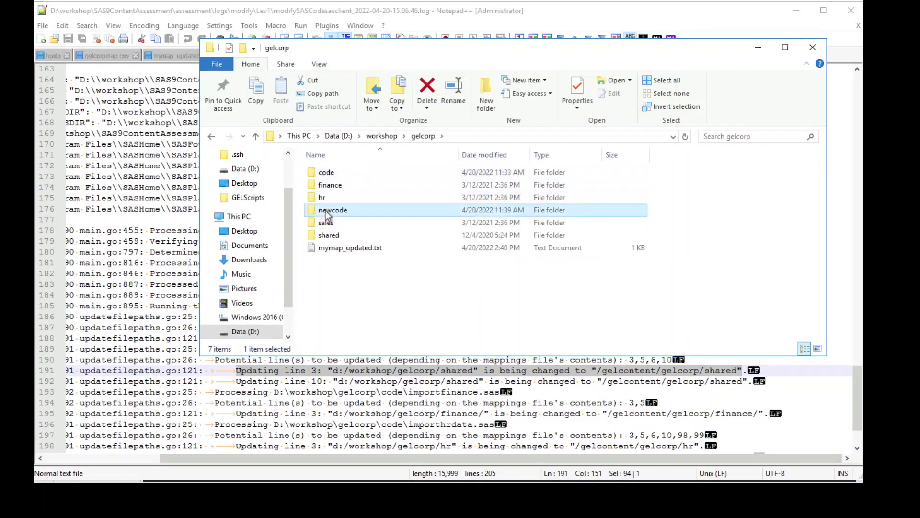
double_click(326, 211)
double_click(329, 174)
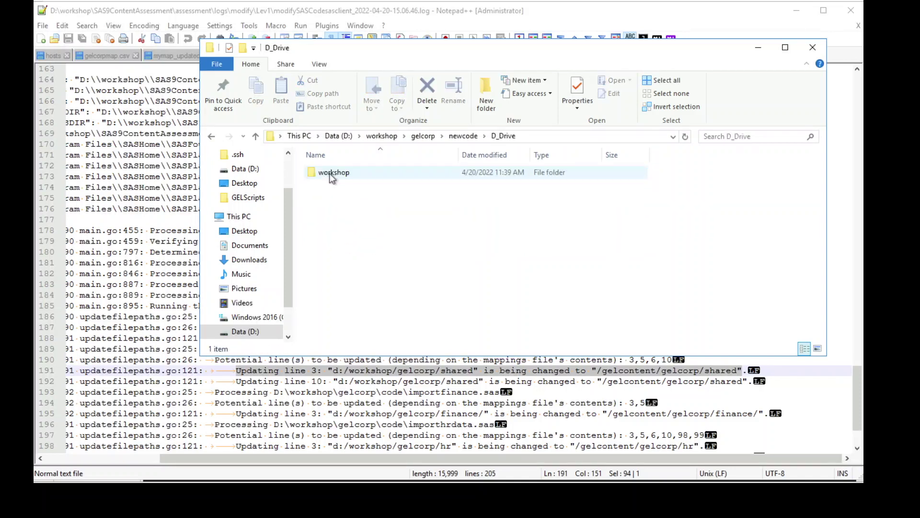
click(329, 174)
double_click(329, 173)
click(329, 173)
double_click(329, 173)
click(329, 173)
double_click(329, 174)
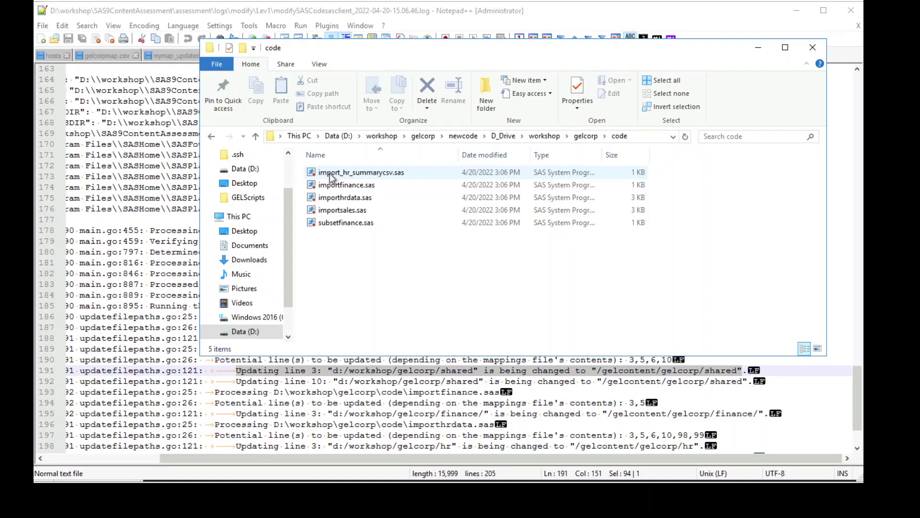
click(330, 174)
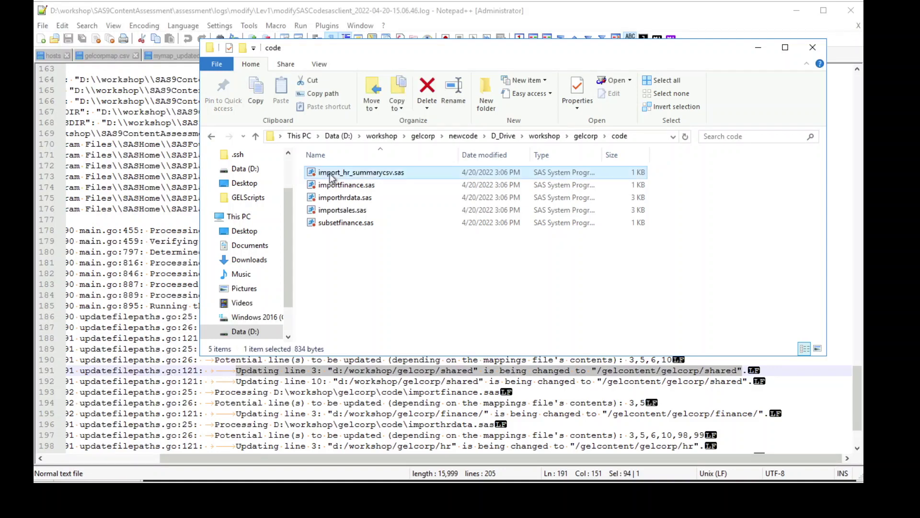
Open the rewritten import_hr_summarycsv.sas in the SAS 9.4 editor to review its commented path changes.
double_click(329, 173)
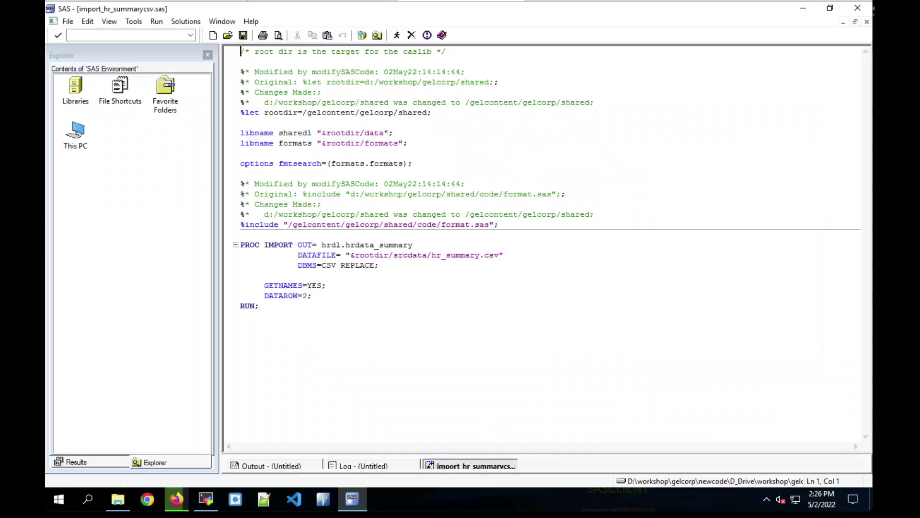